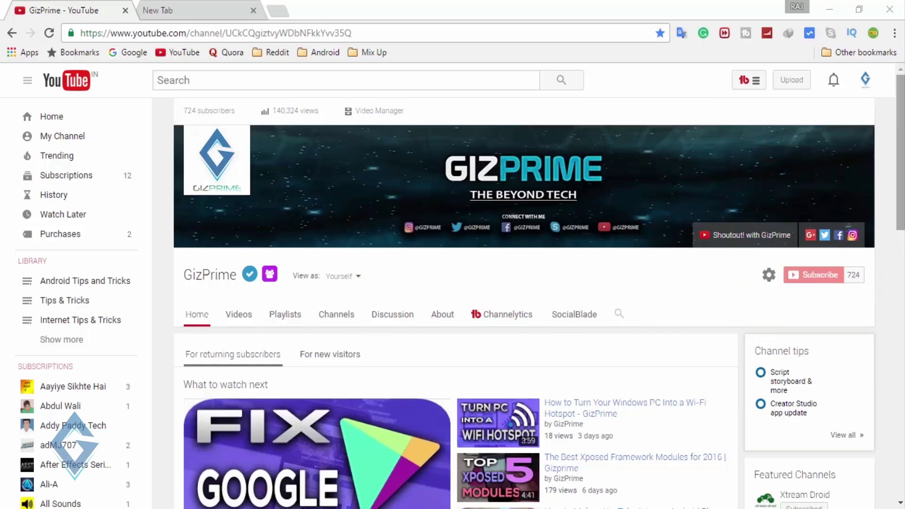
# Scroll the GizPrime channel page, open the GizPrime link, and minimize Chrome to the desktop.
pyautogui.scroll(-2, 453, 283)
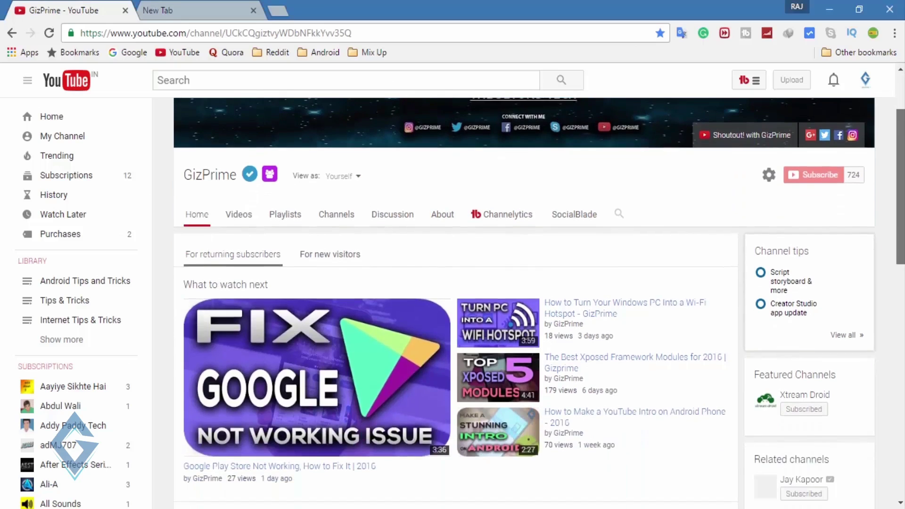
pyautogui.scroll(-5, 453, 301)
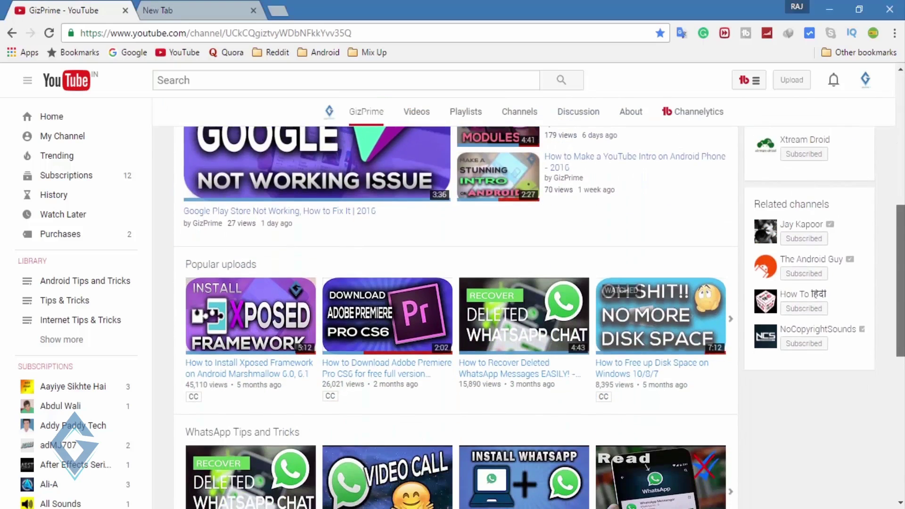
pyautogui.scroll(8, 900, 129)
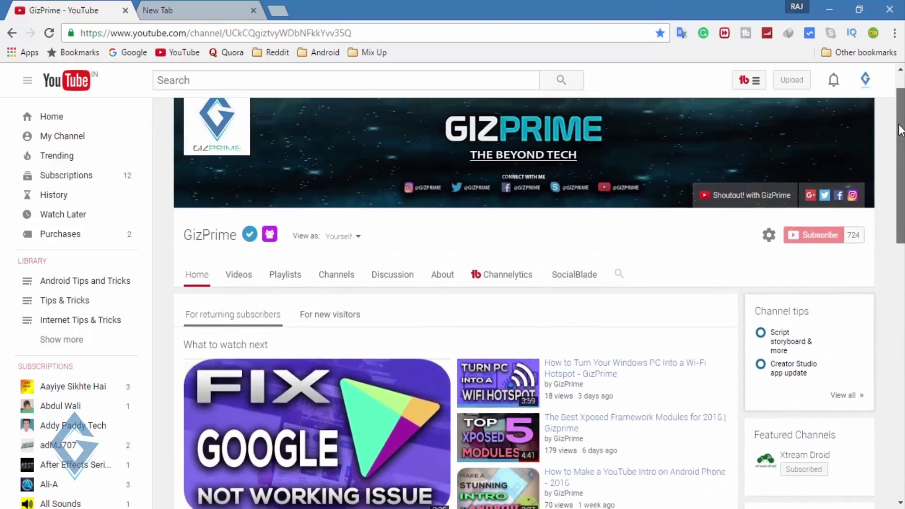
pyautogui.scroll(1, 900, 129)
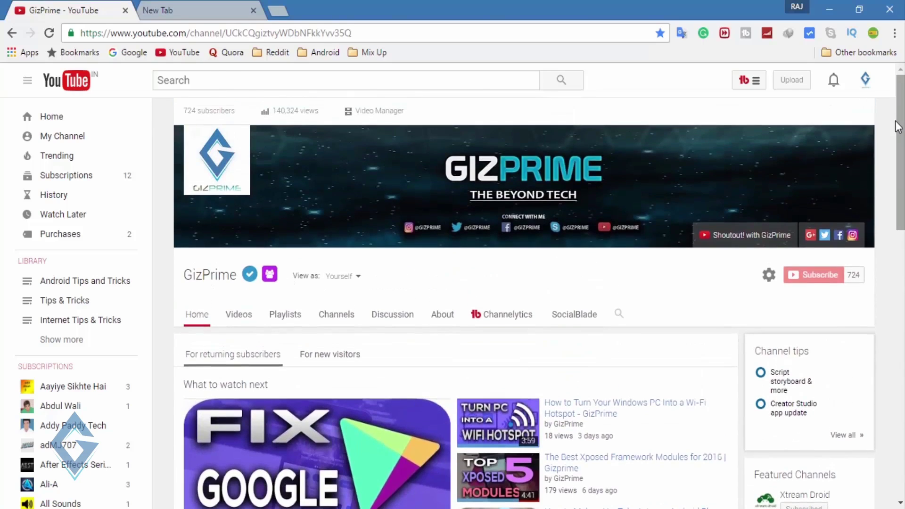
pyautogui.click(564, 424)
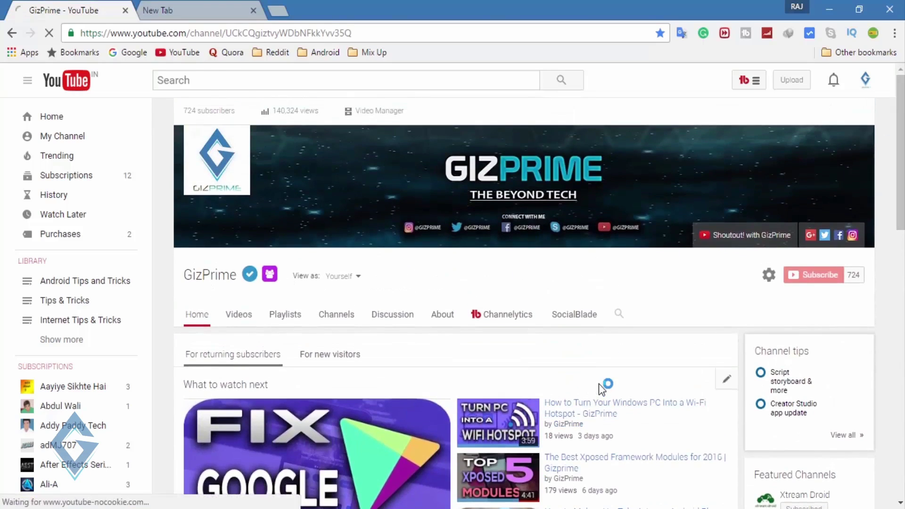
pyautogui.click(828, 6)
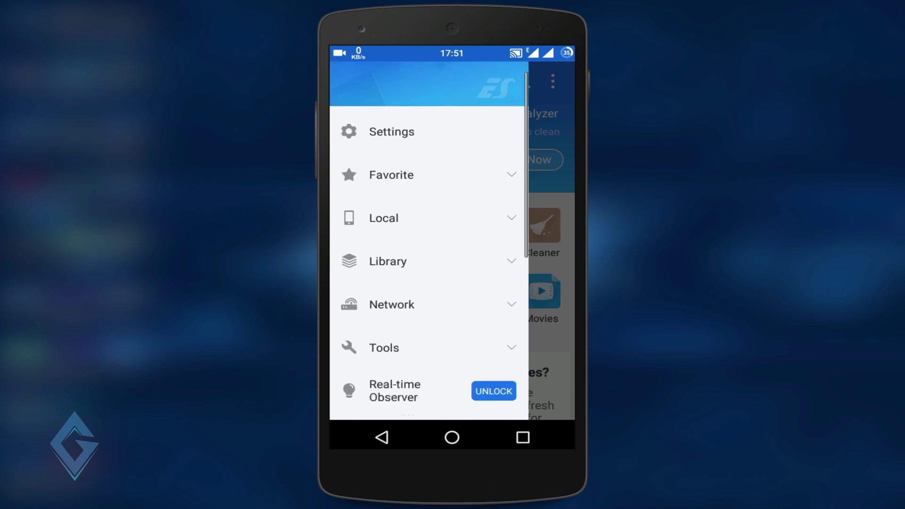
pyautogui.click(381, 437)
pyautogui.click(382, 438)
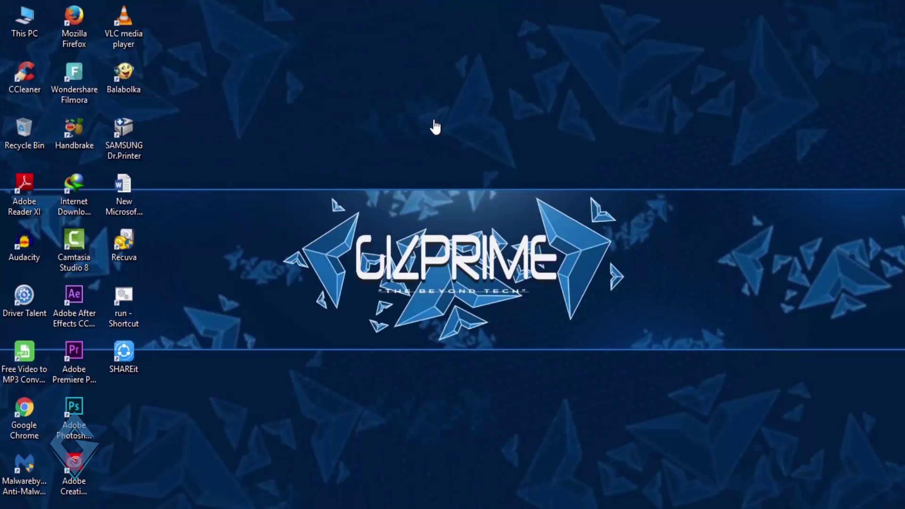
# Open This PC from the desktop and select the New Volume (F:) drive.
pyautogui.doubleClick(29, 33)
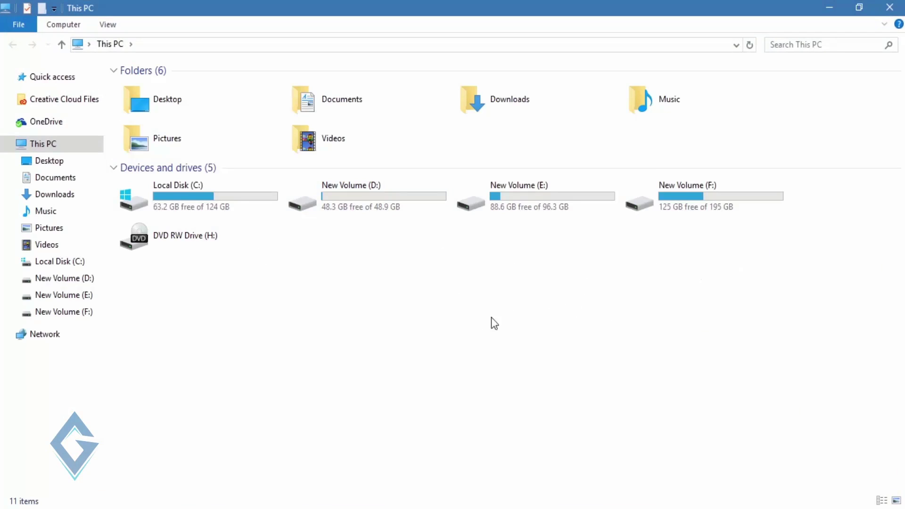
pyautogui.click(747, 200)
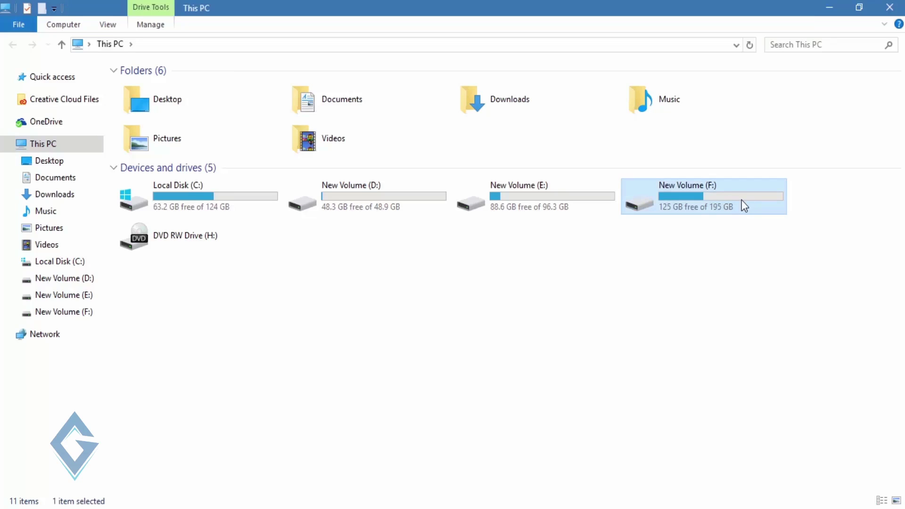
pyautogui.moveTo(712, 199)
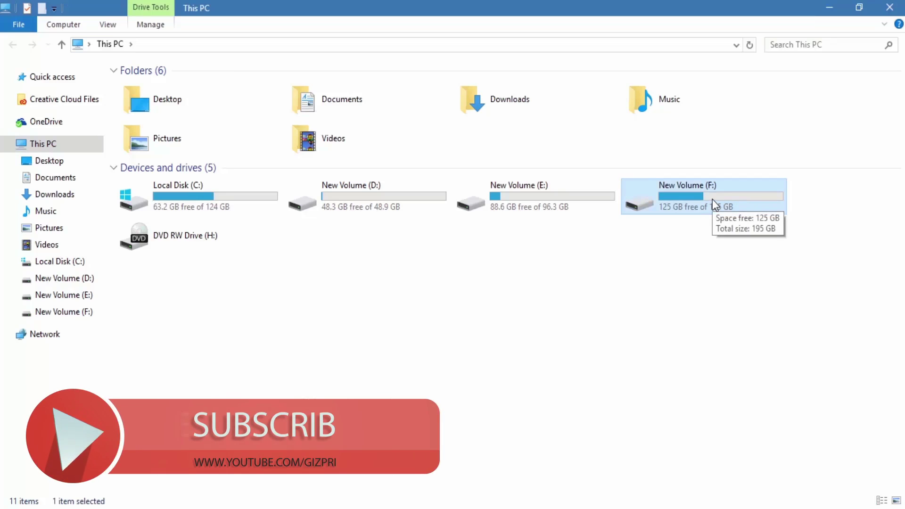
# Open the New Volume (F:) properties, move the dialog aside, and show its sharing settings.
pyautogui.rightClick(712, 199)
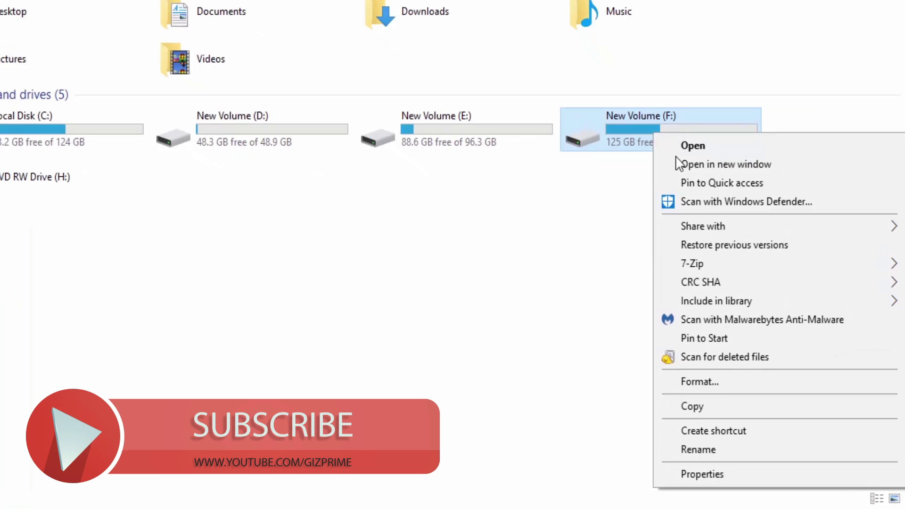
pyautogui.click(746, 481)
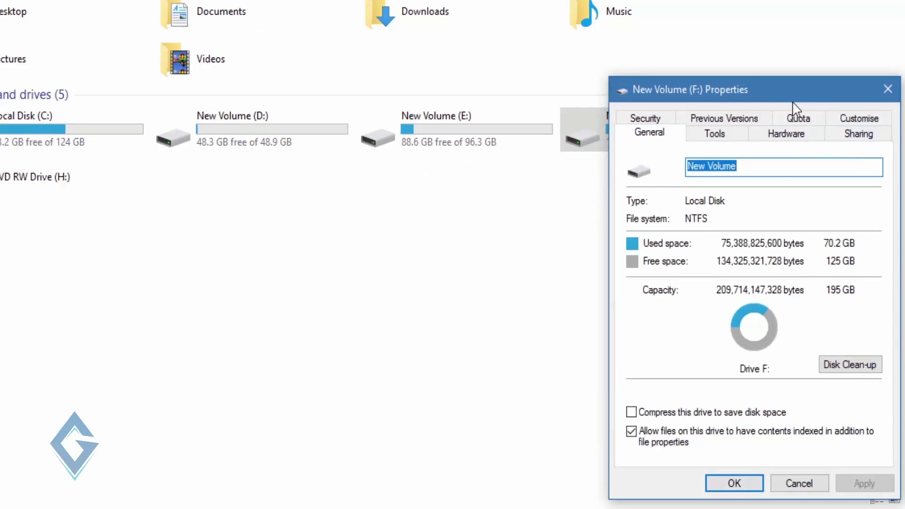
pyautogui.moveTo(769, 89); pyautogui.dragTo(300, 3)
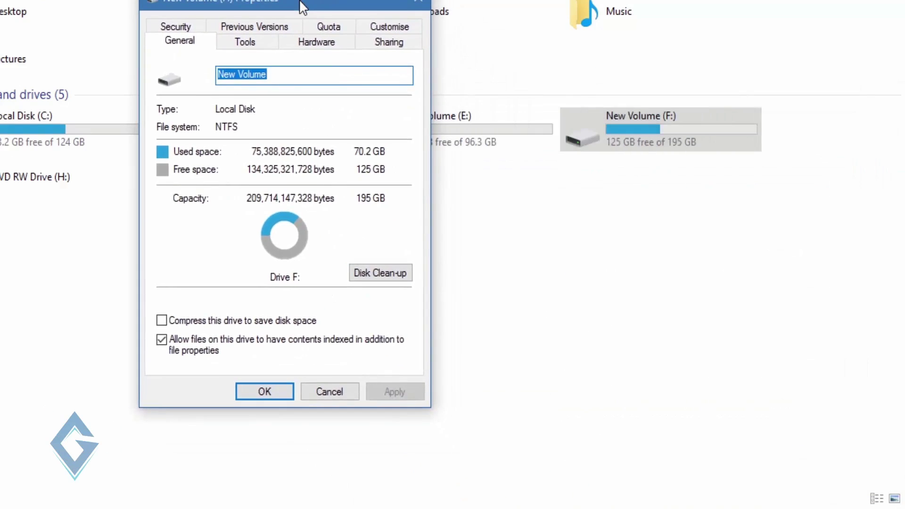
pyautogui.click(389, 42)
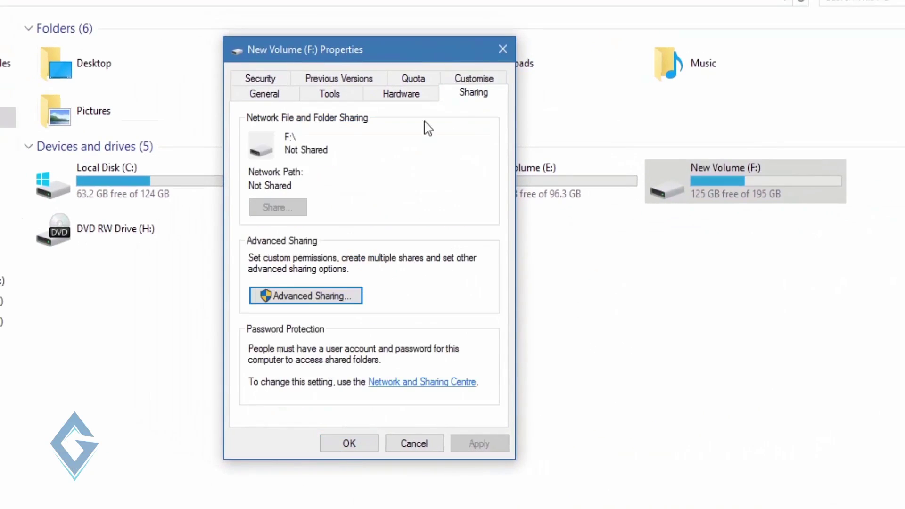
# Share drive F through Advanced Sharing, granting Everyone Full Control, Change and Read, and apply.
pyautogui.click(329, 297)
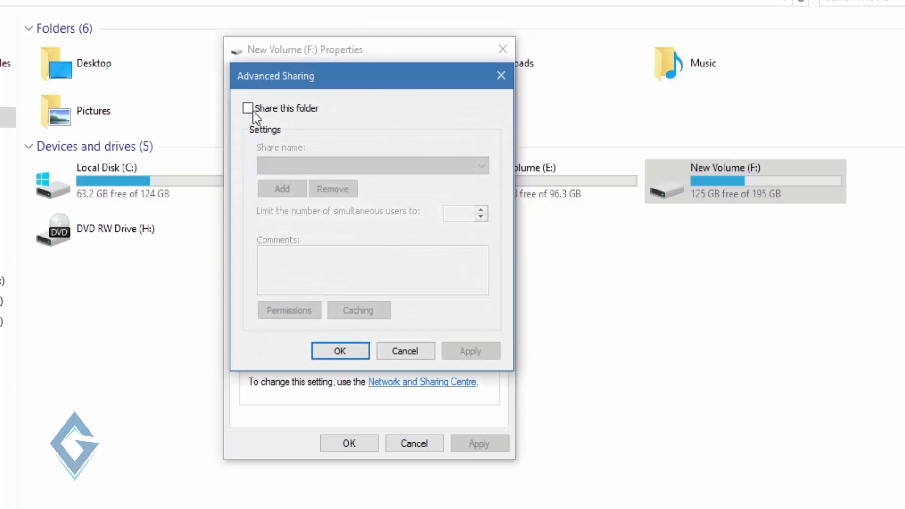
pyautogui.click(248, 108)
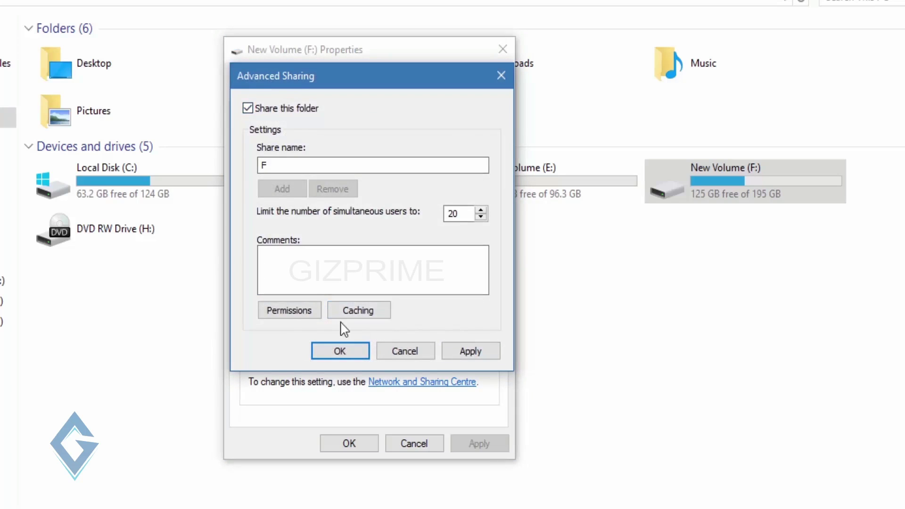
pyautogui.click(299, 314)
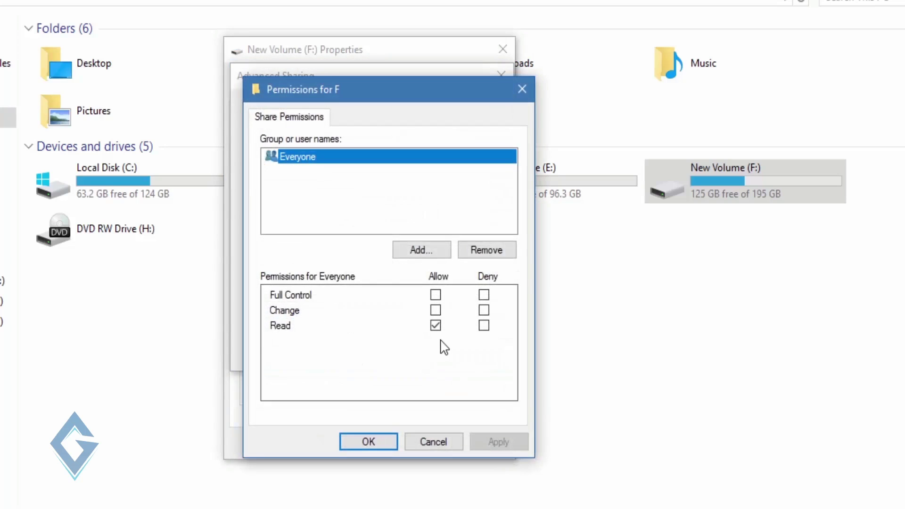
pyautogui.click(436, 311)
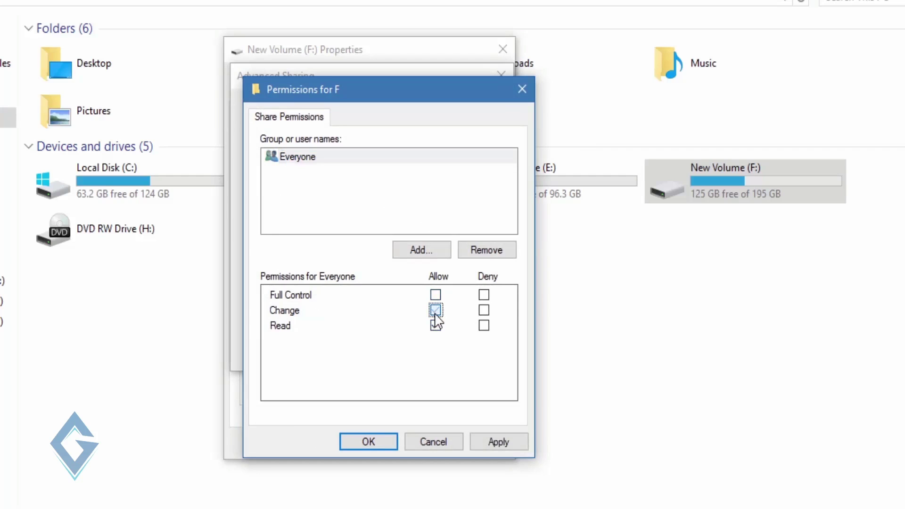
pyautogui.click(435, 311)
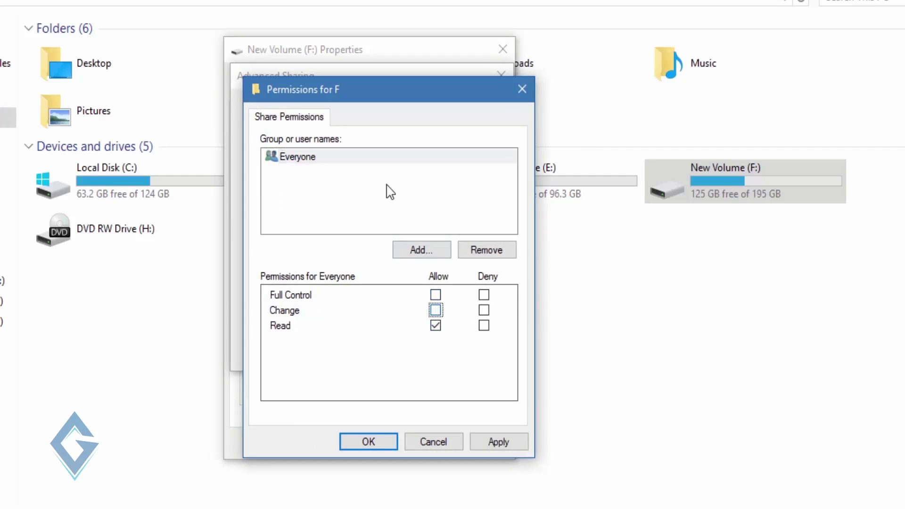
pyautogui.click(354, 168)
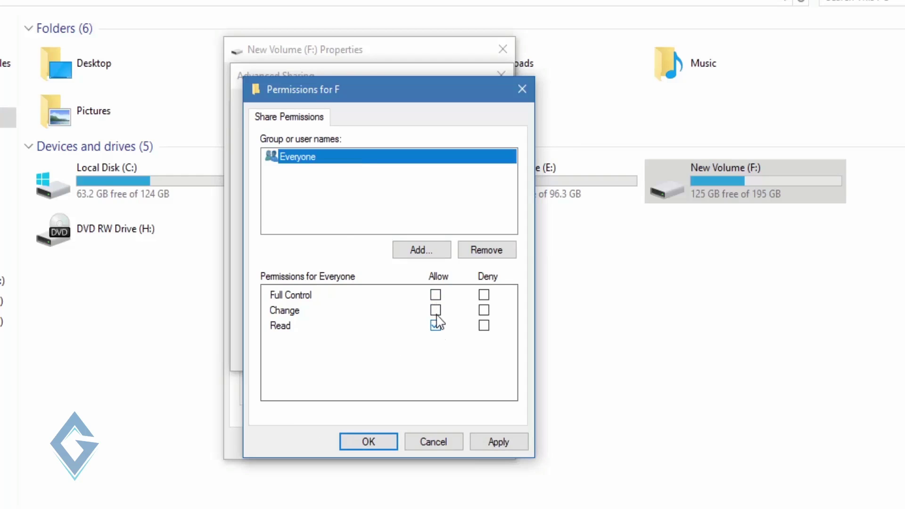
pyautogui.click(436, 296)
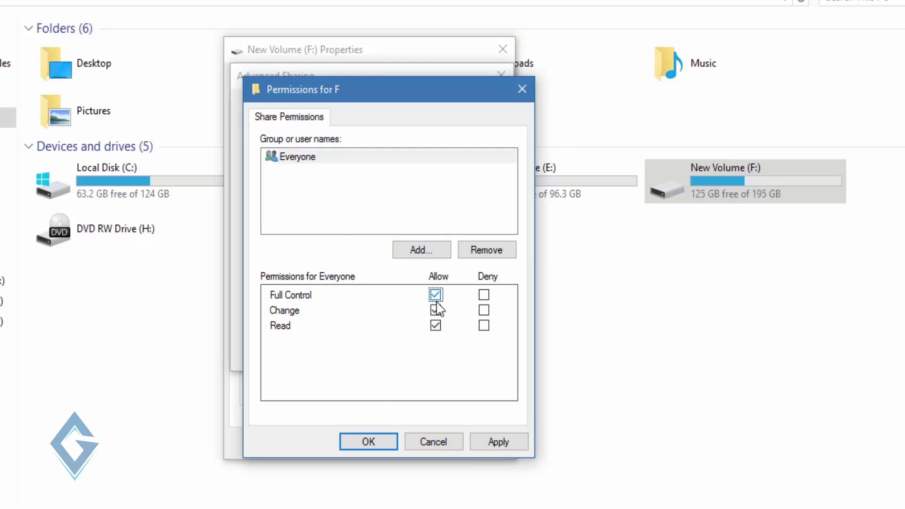
pyautogui.click(494, 443)
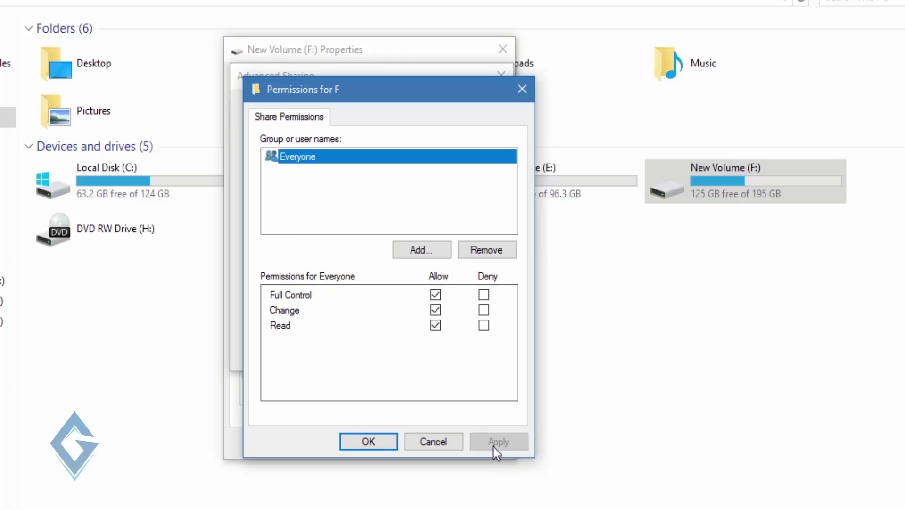
pyautogui.click(353, 442)
pyautogui.click(484, 354)
pyautogui.click(337, 351)
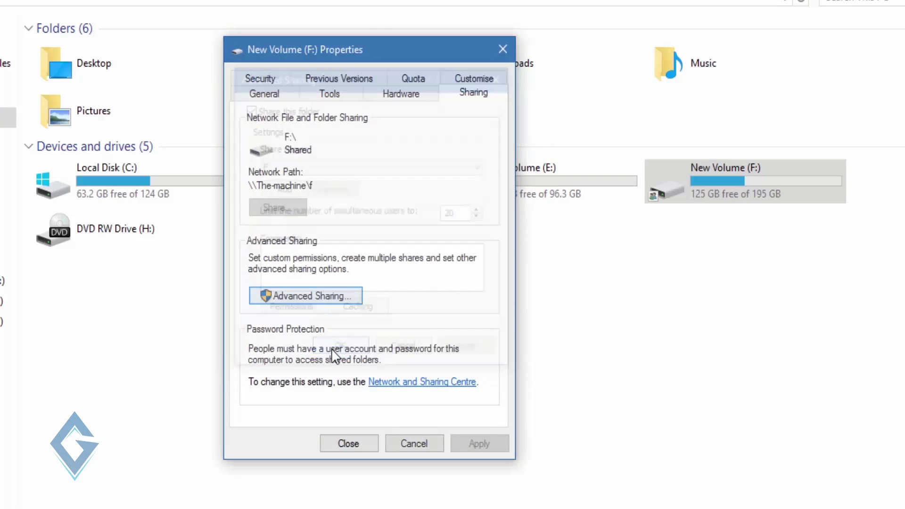
# Close the drive F properties, minimize This PC, and launch Command Prompt via cmd search.
pyautogui.click(510, 41)
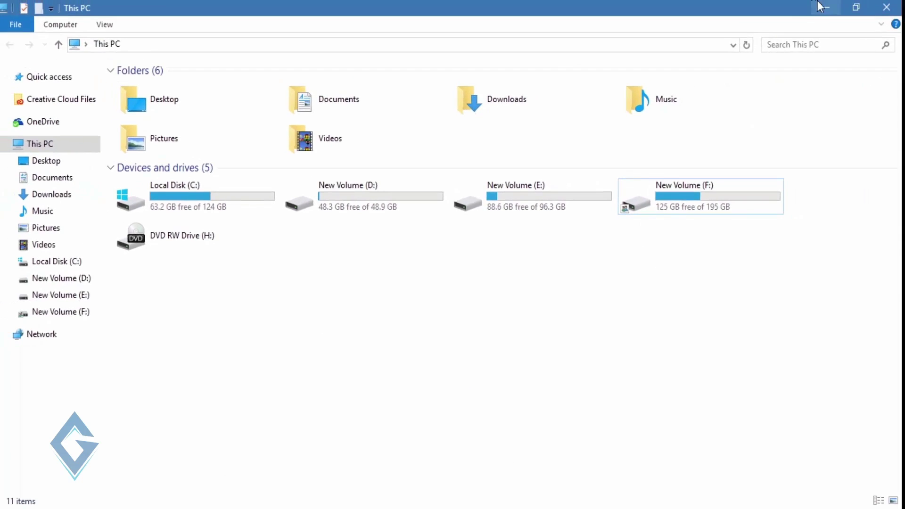
pyautogui.click(822, 7)
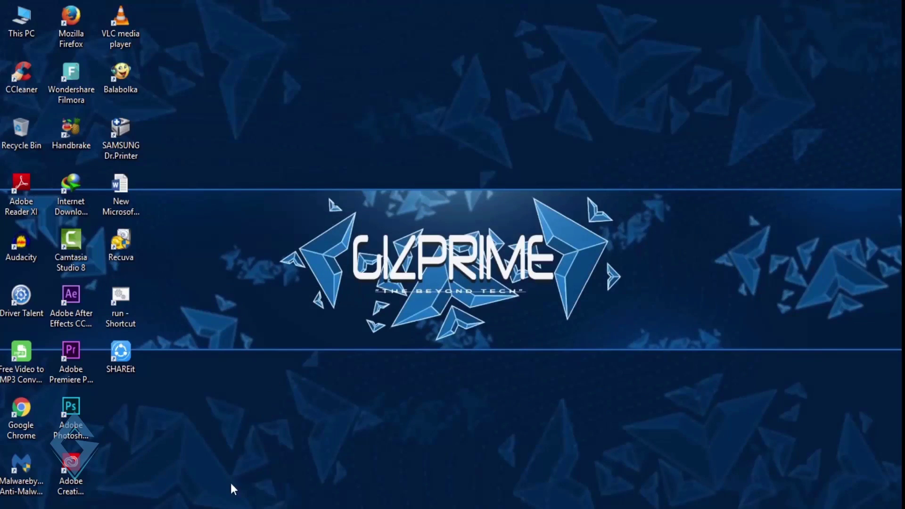
pyautogui.press('super+s')
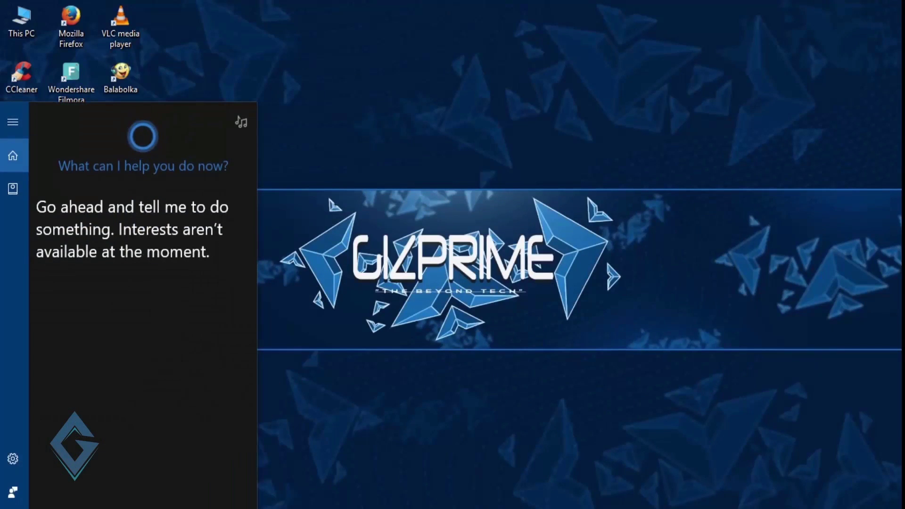
pyautogui.write('cmd')
pyautogui.press('Return')
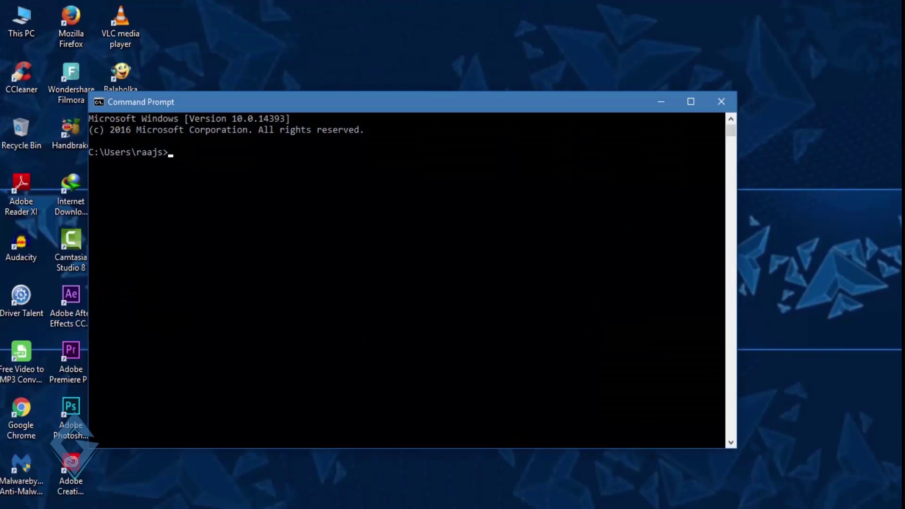
# Run ipconfig to list the network adapters and check the tray network status.
pyautogui.write('i')
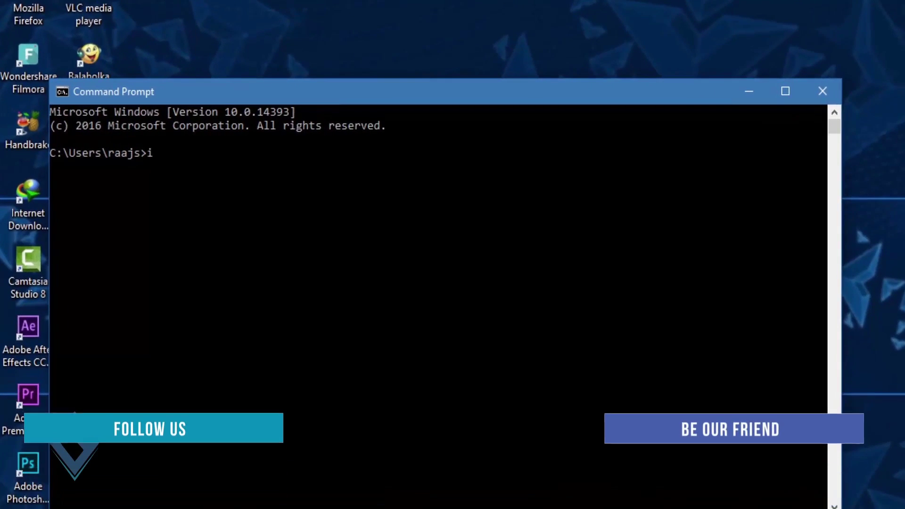
pyautogui.write('p')
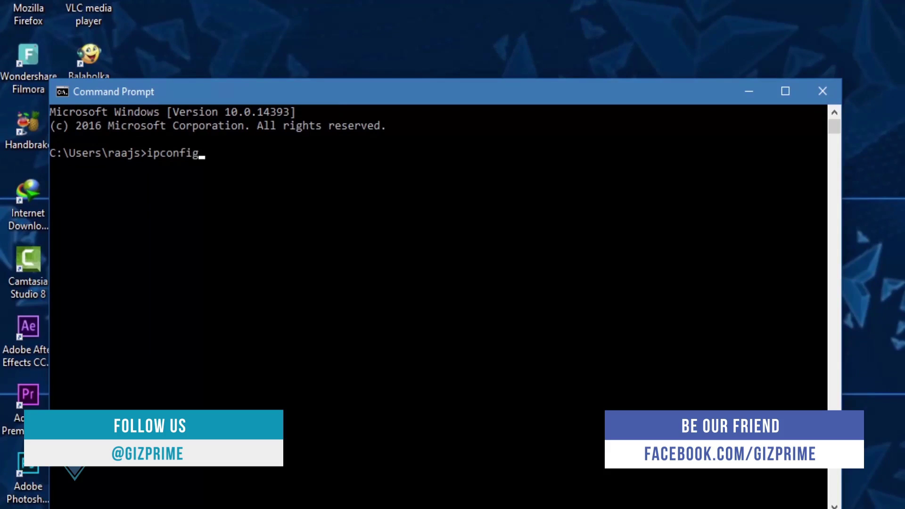
pyautogui.write('config')
pyautogui.press('Return')
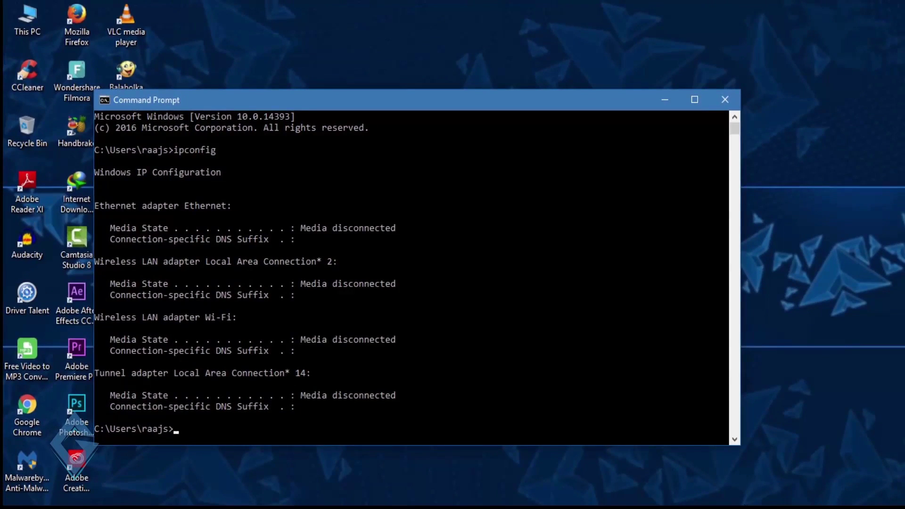
pyautogui.click(745, 507)
pyautogui.moveTo(782, 445)
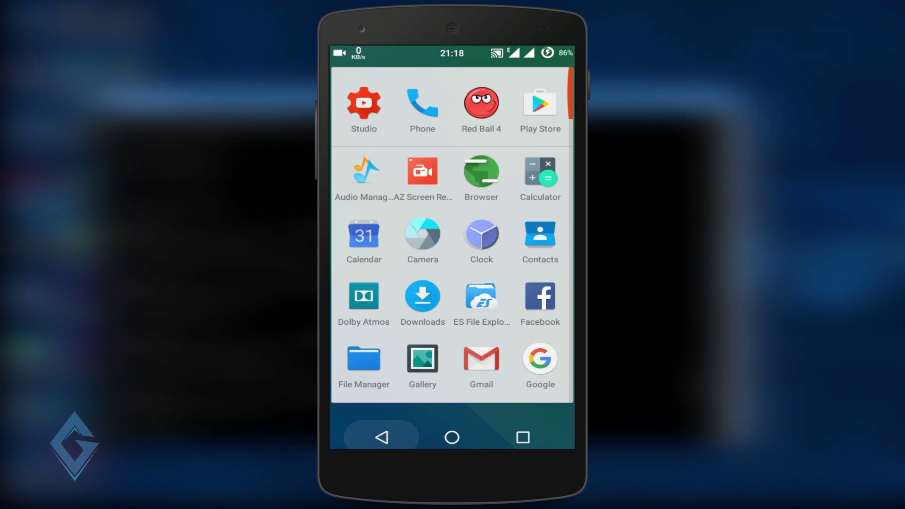
# On the phone, open Settings and go to Tethering & portable hotspot.
pyautogui.click(382, 438)
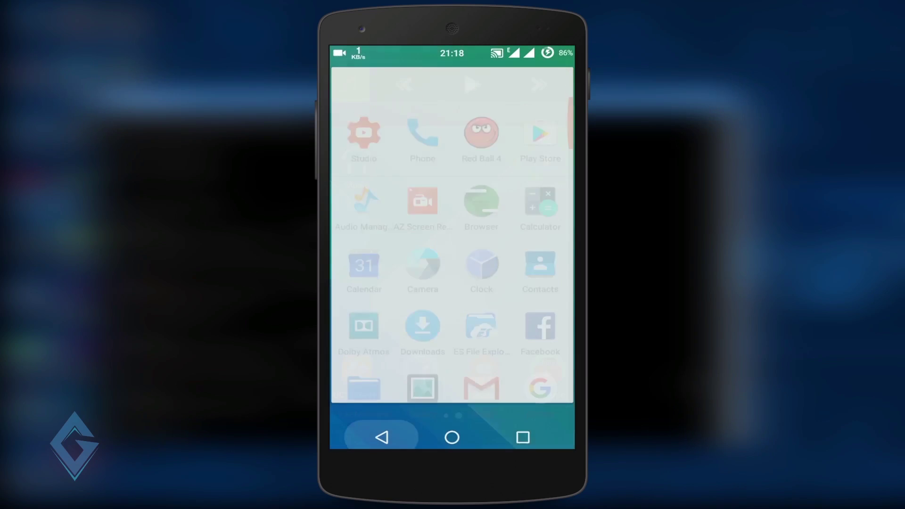
pyautogui.moveTo(451, 52); pyautogui.dragTo(452, 283)
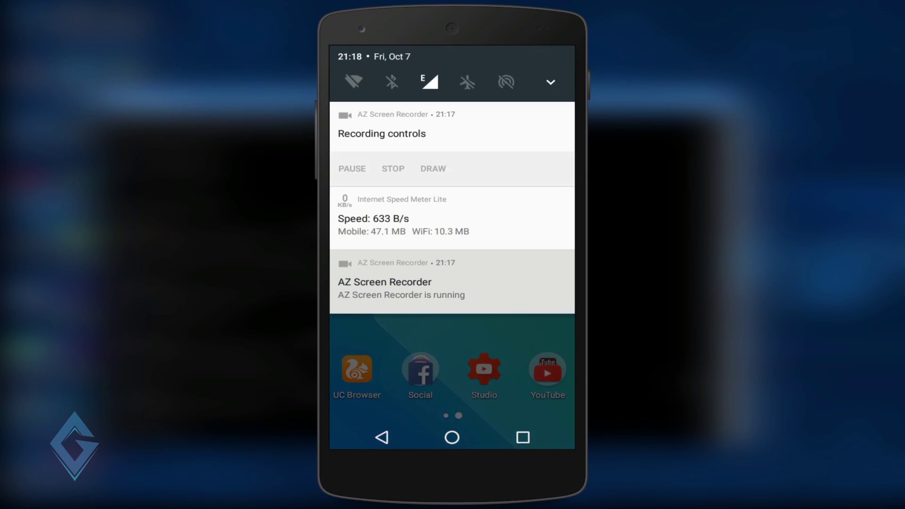
pyautogui.moveTo(451, 71); pyautogui.dragTo(451, 325)
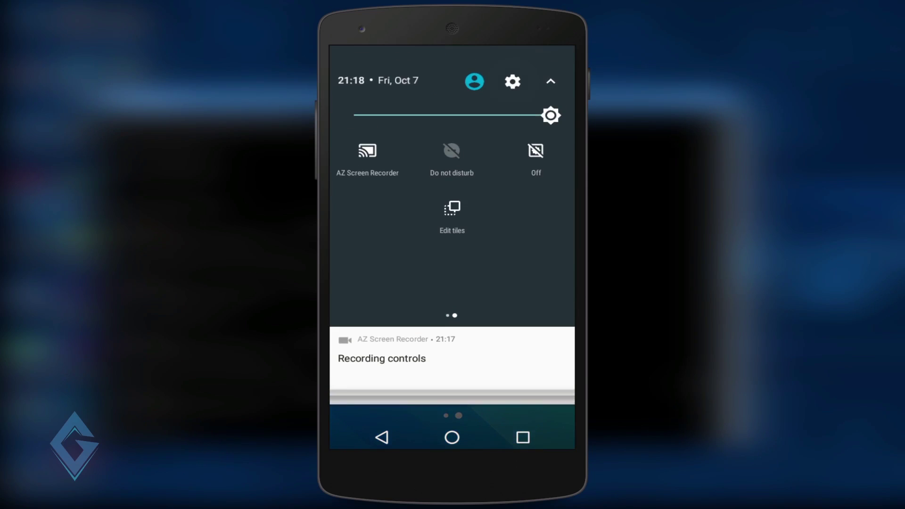
pyautogui.moveTo(512, 81); pyautogui.dragTo(513, 52)
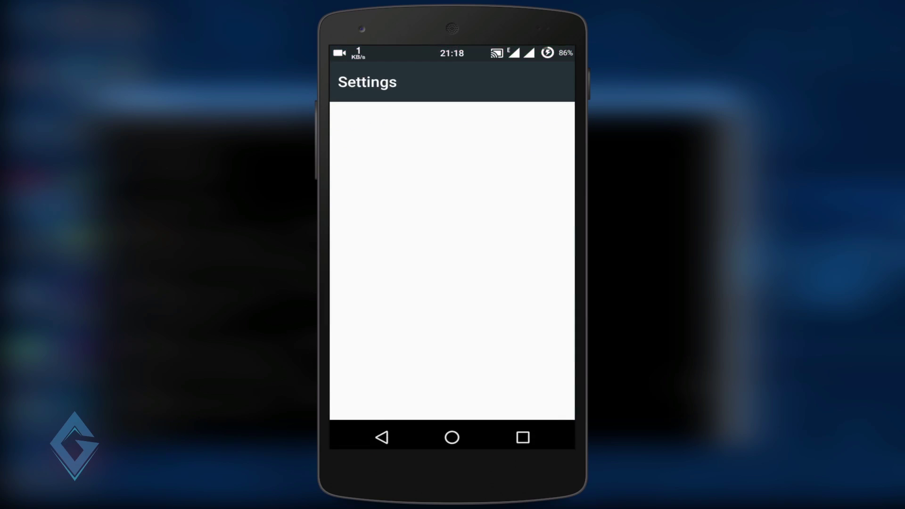
pyautogui.scroll(-2, 452, 259)
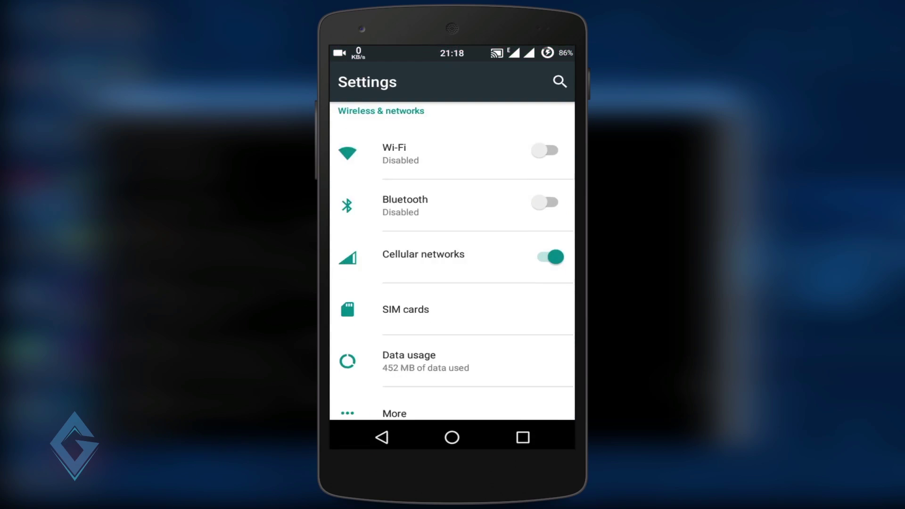
pyautogui.click(424, 329)
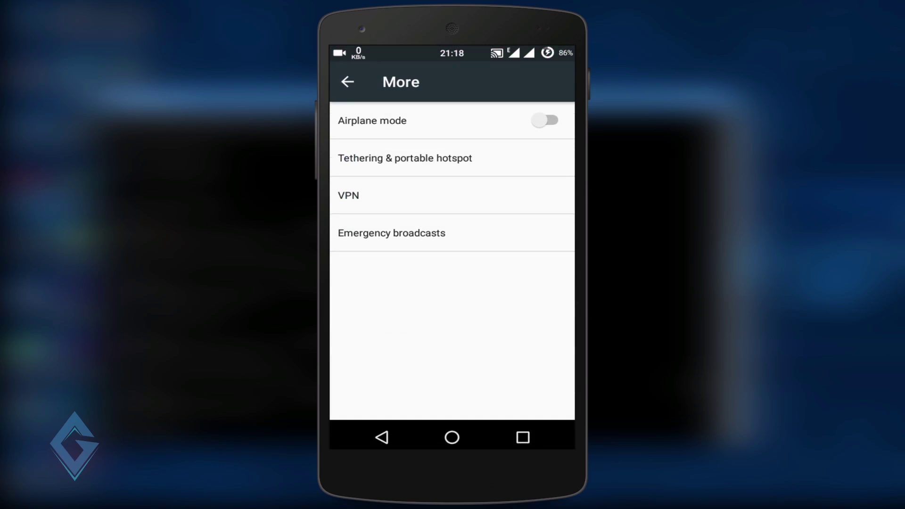
pyautogui.click(405, 158)
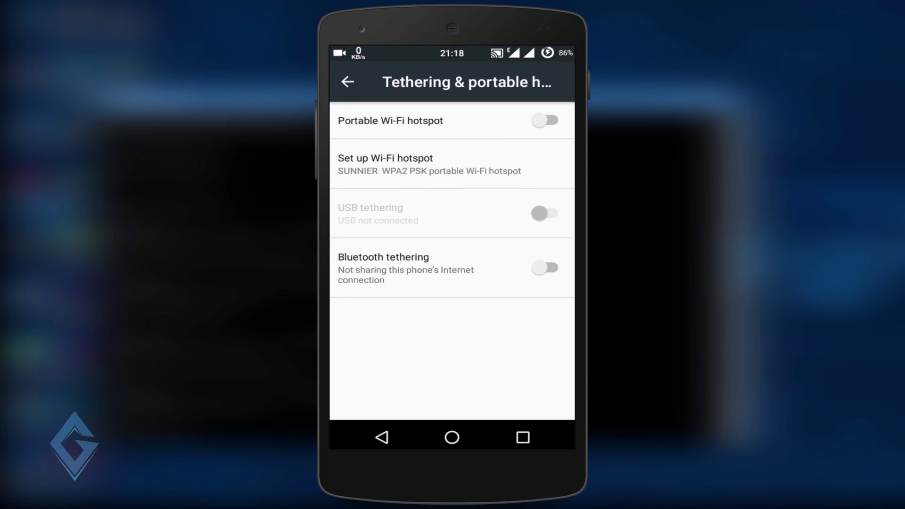
# Turn on the SUNNIER Wi-Fi hotspot, hide its password, save the setup, and exit Settings.
pyautogui.click(545, 120)
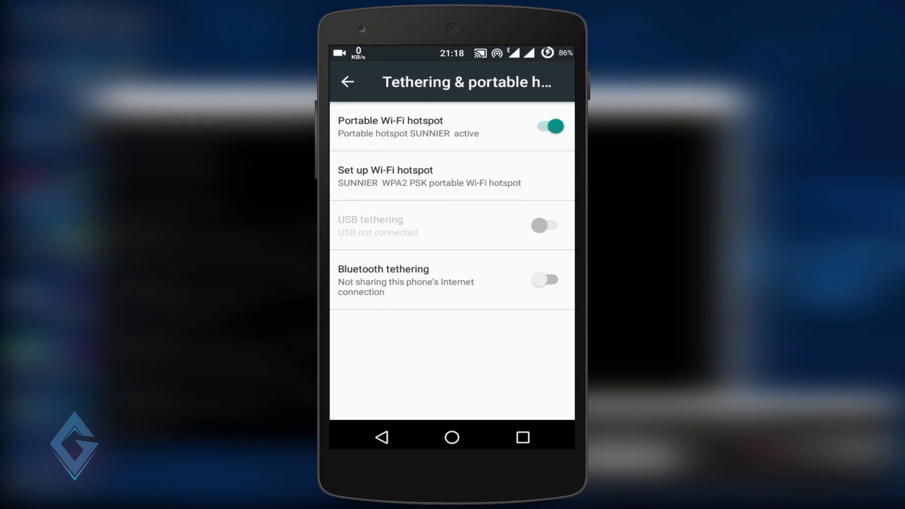
pyautogui.click(386, 175)
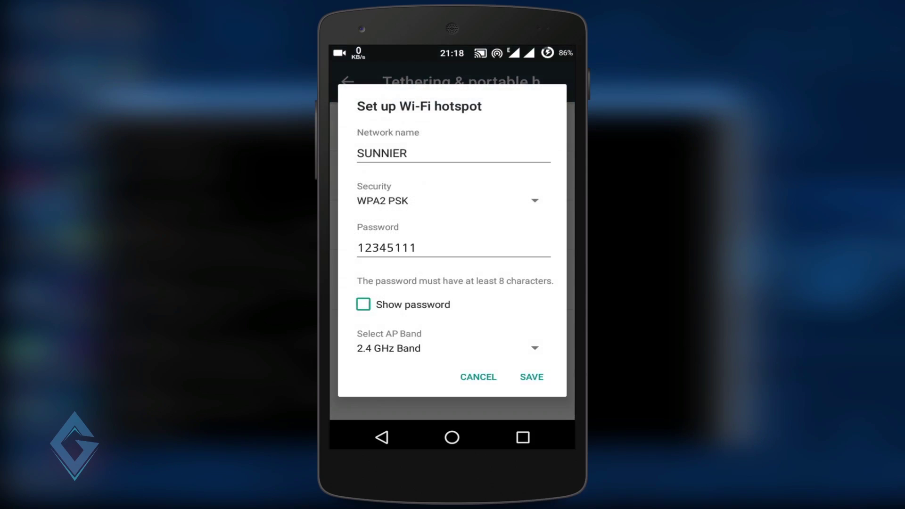
pyautogui.click(362, 305)
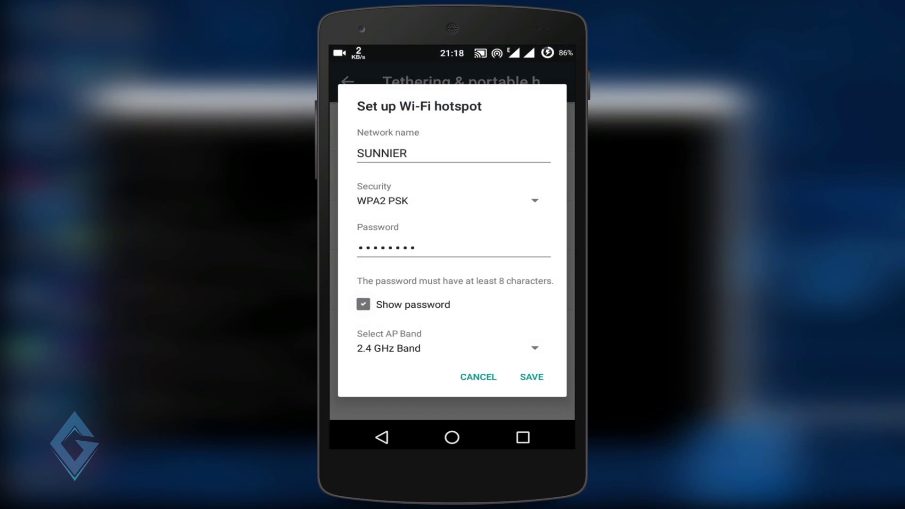
pyautogui.click(532, 377)
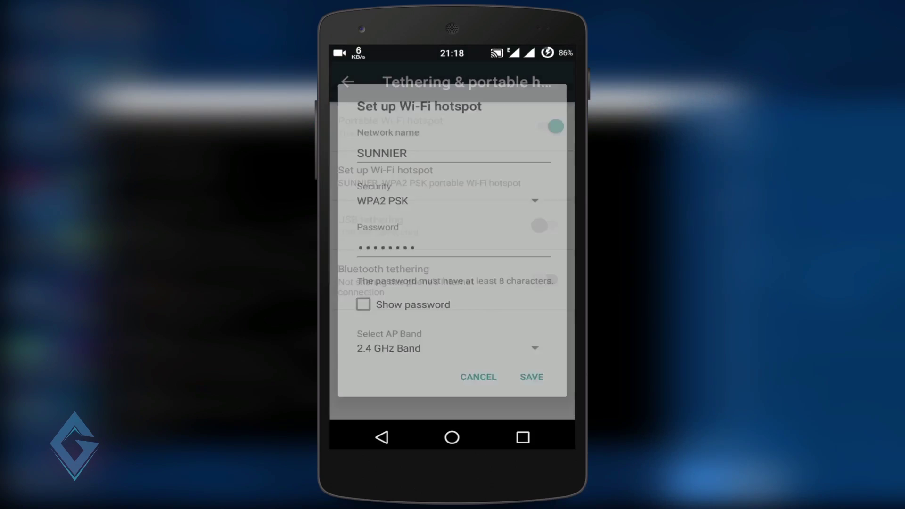
pyautogui.click(382, 438)
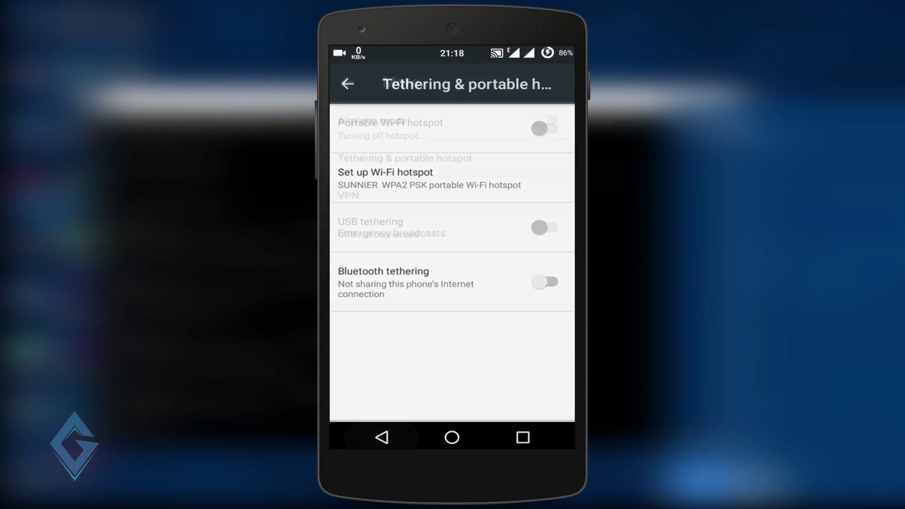
pyautogui.click(381, 438)
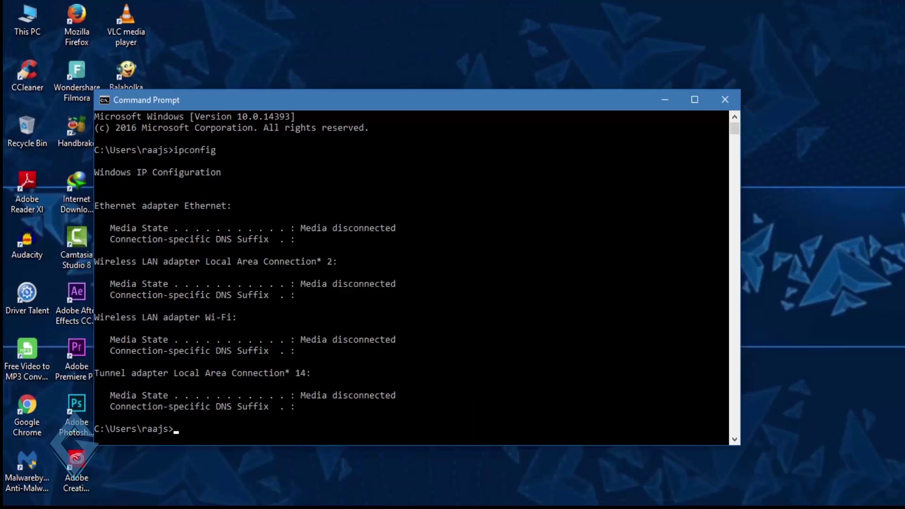
# Connect the PC to the SUNNIER hotspot and rerun ipconfig to show gateway 192.168.43.1.
pyautogui.click(743, 507)
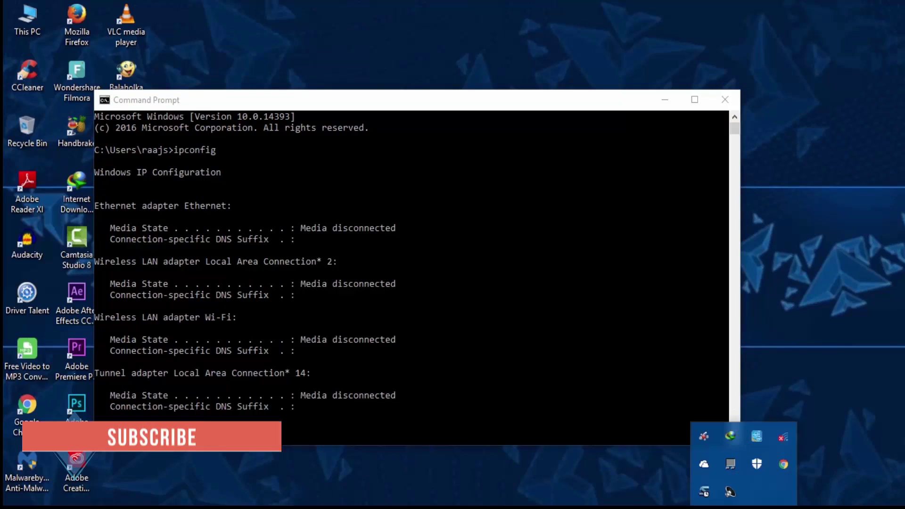
pyautogui.click(781, 434)
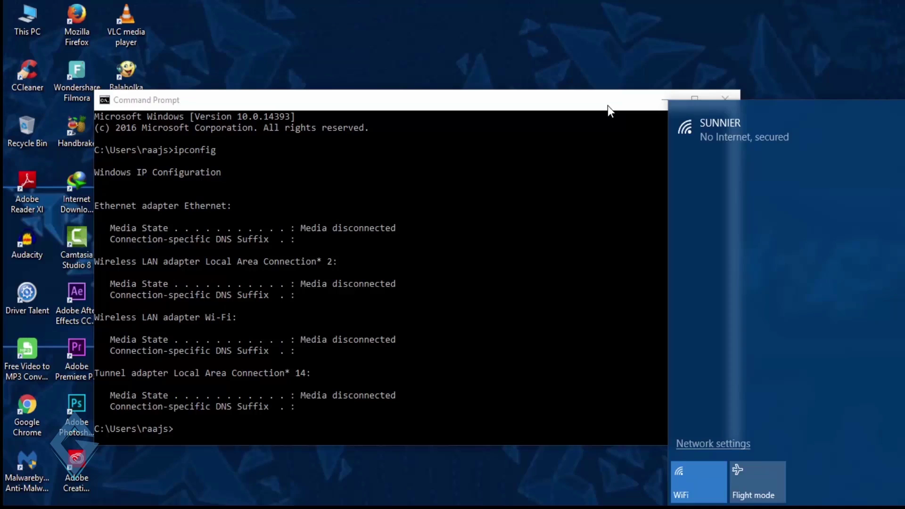
pyautogui.click(608, 107)
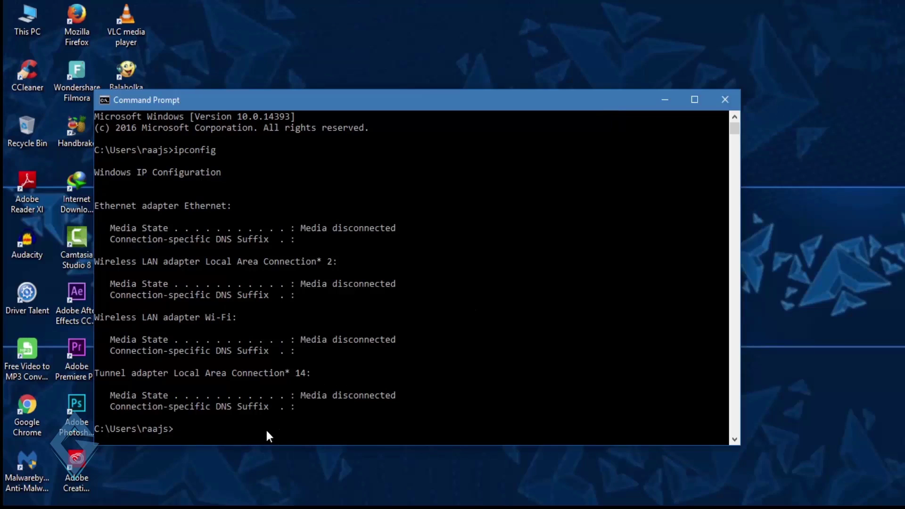
pyautogui.write('ipcongig')
pyautogui.press('BackSpace')
pyautogui.press('BackSpace')
pyautogui.press('BackSpace')
pyautogui.write('fig')
pyautogui.press('Return')
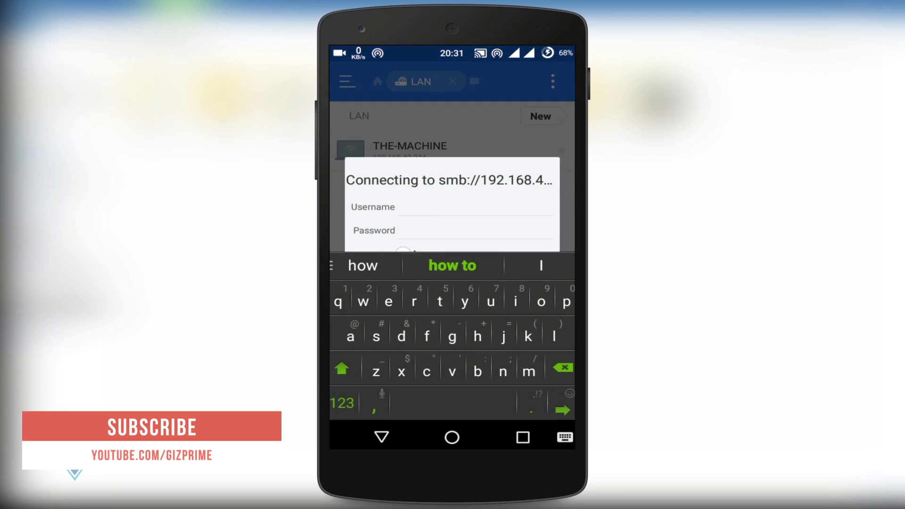
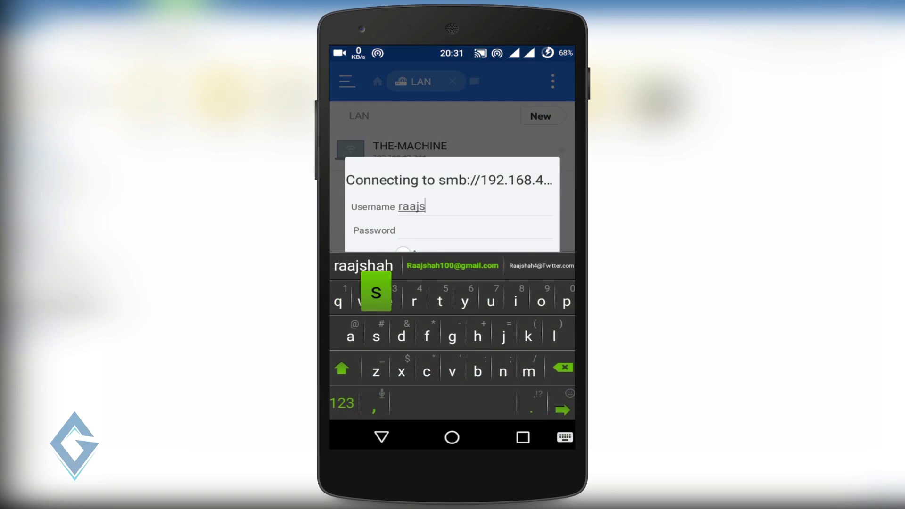
# Enter the Windows username and password in the THE-MACHINE login dialog.
pyautogui.press('Tab')
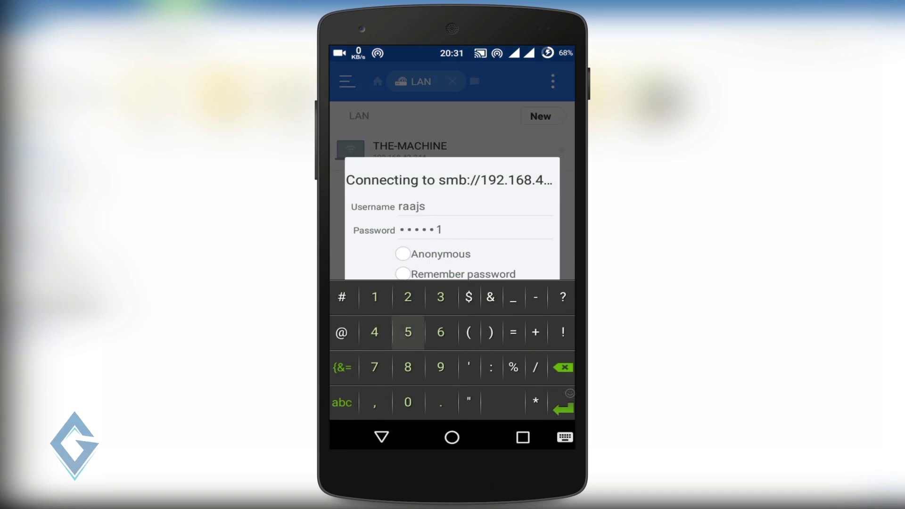
pyautogui.click(382, 437)
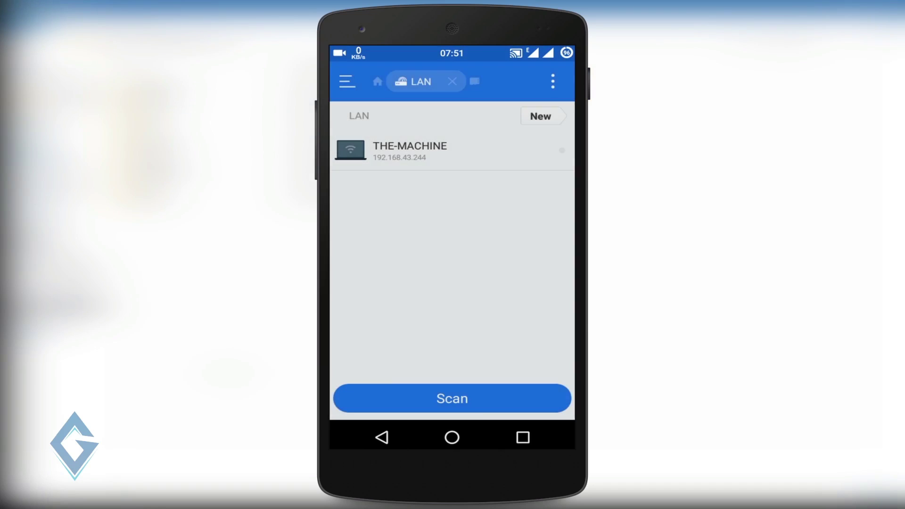
pyautogui.click(540, 116)
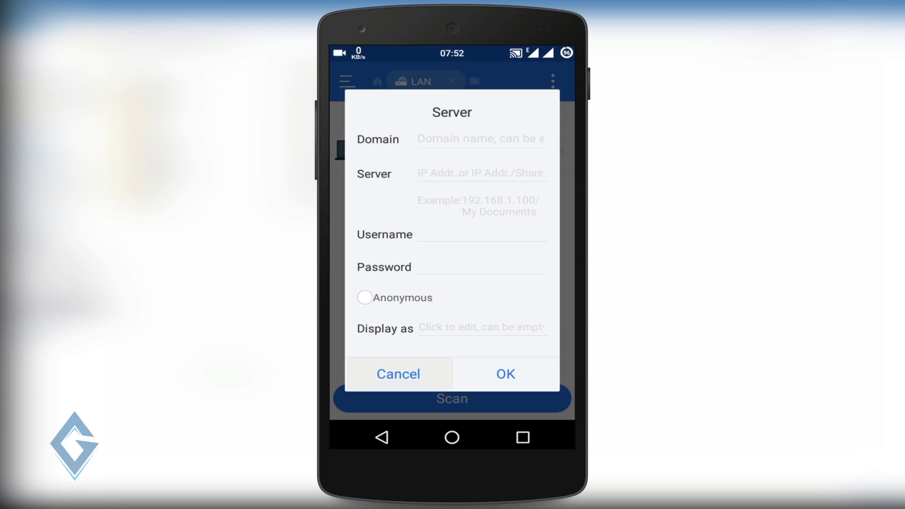
pyautogui.press('Escape')
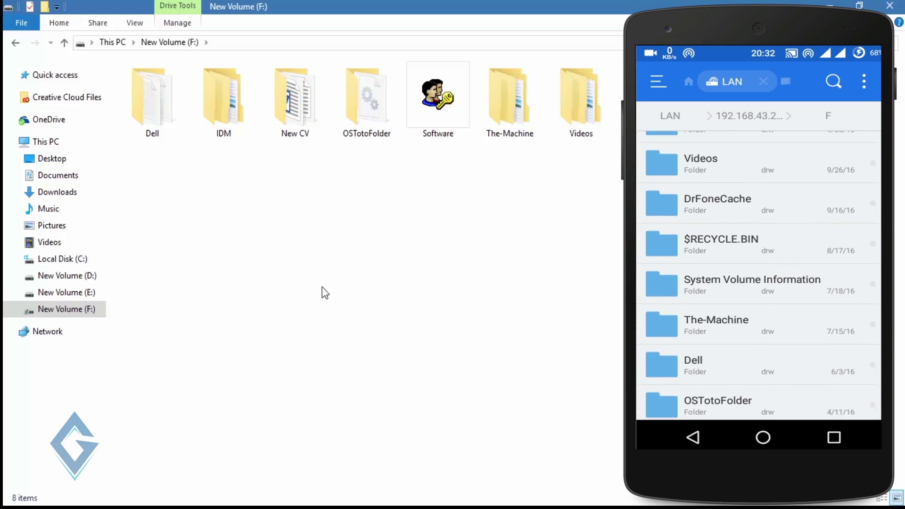
# Open the IDM folder on New Volume (F:) in Windows File Explorer.
pyautogui.doubleClick(223, 109)
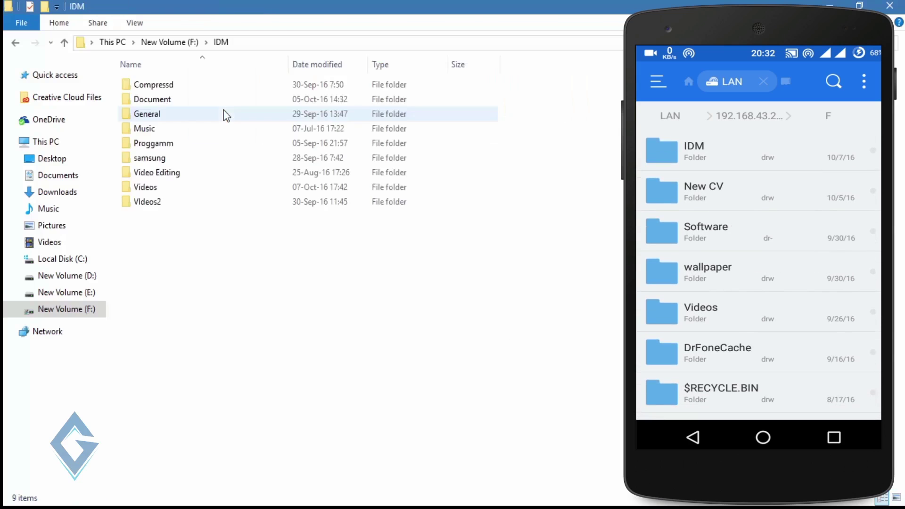